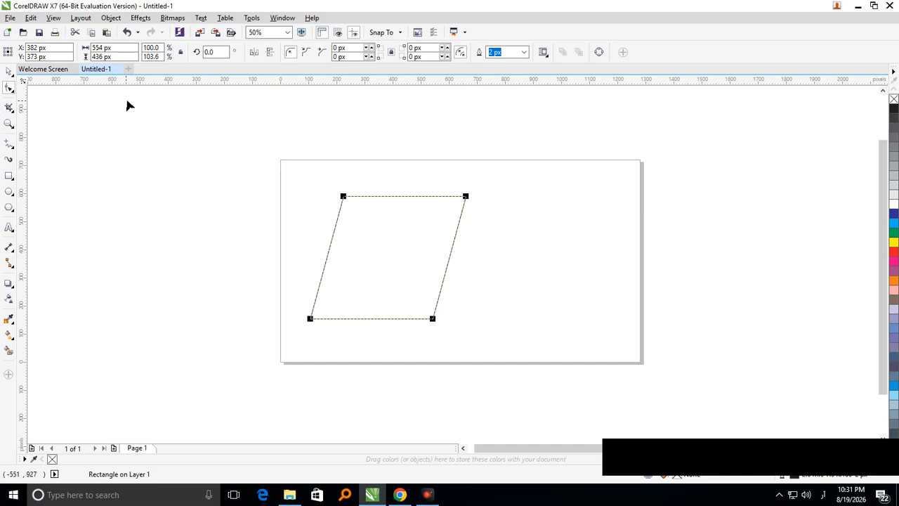
- Convert the slanted rectangle to curves and bow its upper edge upward into an arch
click(111, 18)
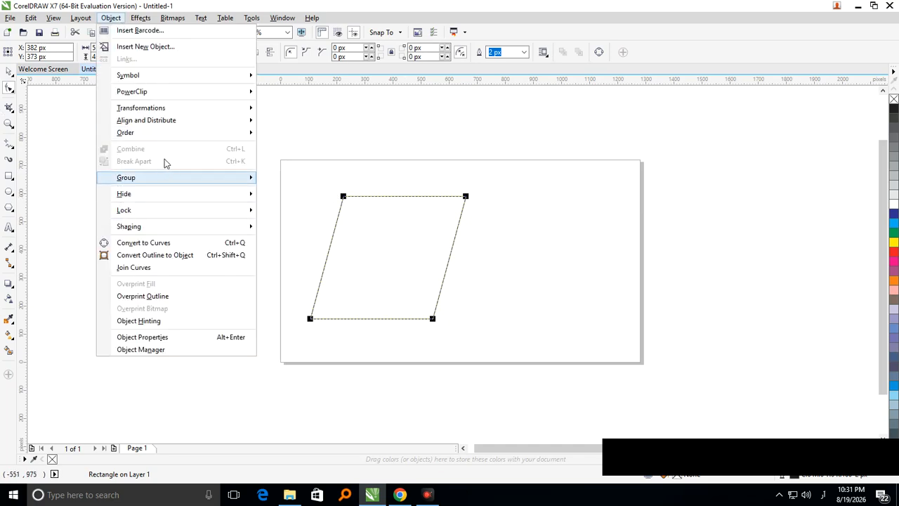
click(168, 243)
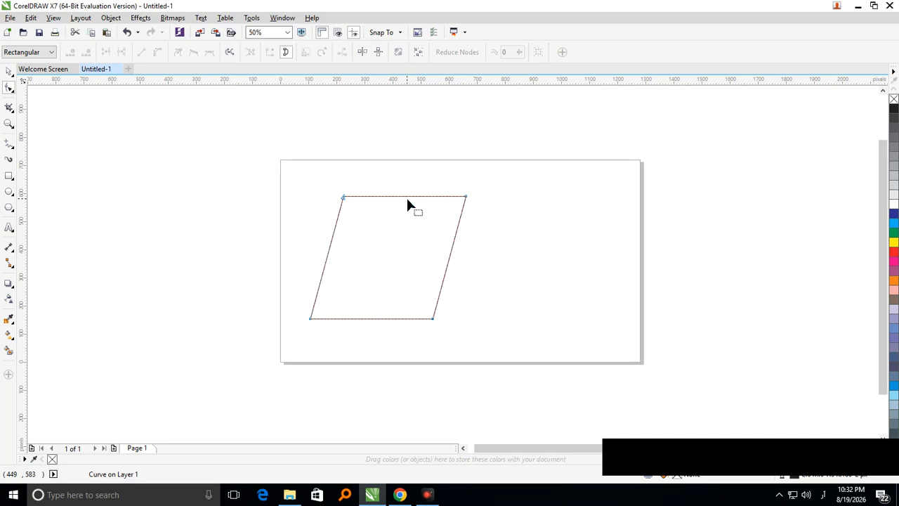
click(405, 196)
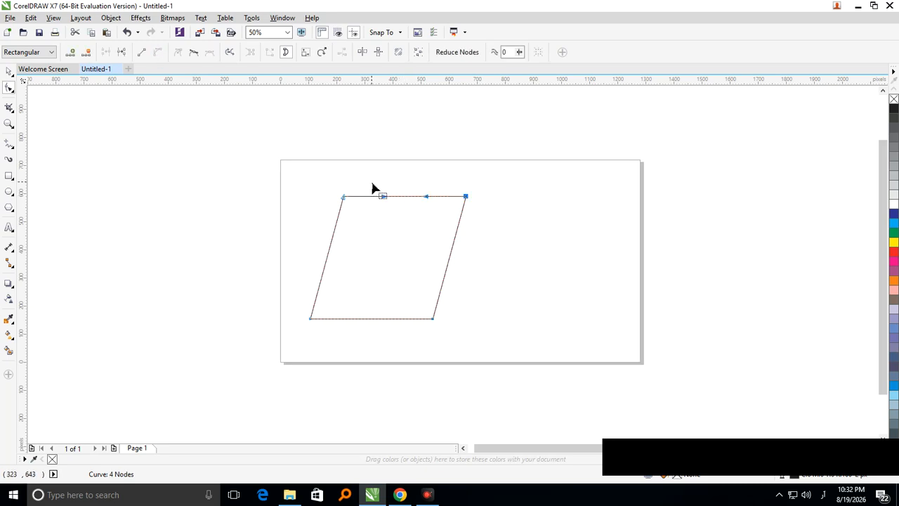
mouse_move(396, 197)
mouse_down()
mouse_move(401, 173)
mouse_move(400, 187)
mouse_up()
- Convert the shape's lower edge to a curve and bend it upward into an arch, leaving the shape deselected
click(378, 319)
click(157, 51)
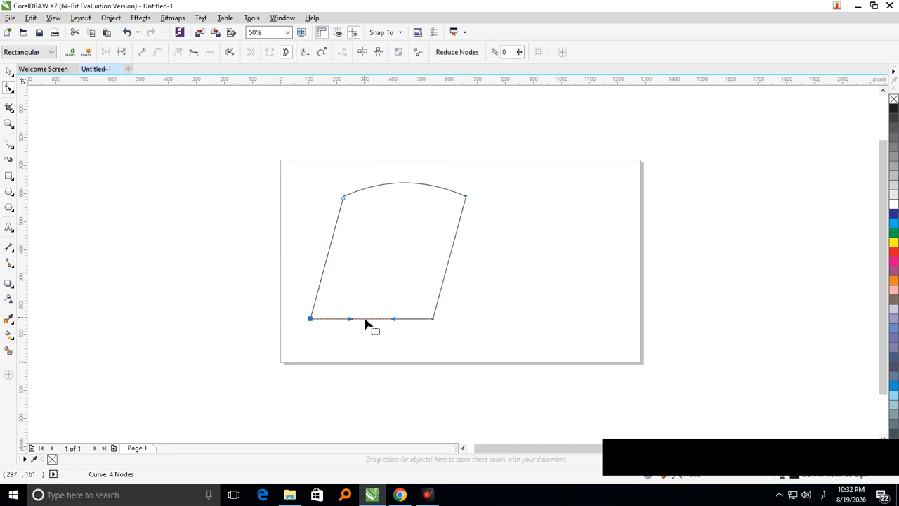
click(360, 325)
drag(363, 324, 375, 306)
click(9, 72)
click(122, 201)
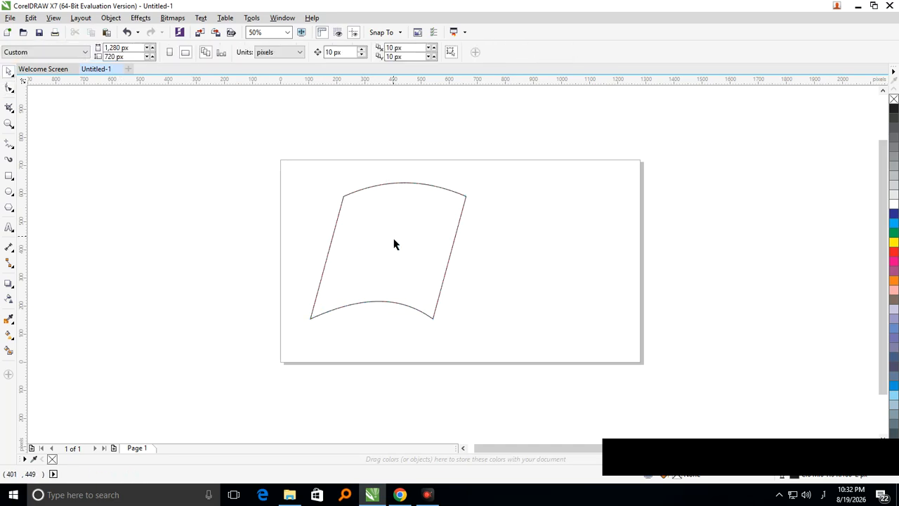
- Duplicate the curved pane directly below the original along its slant, nudging the copy to leave a narrow gap between them
scroll(392, 237, down, 1)
drag(405, 250, 371, 257)
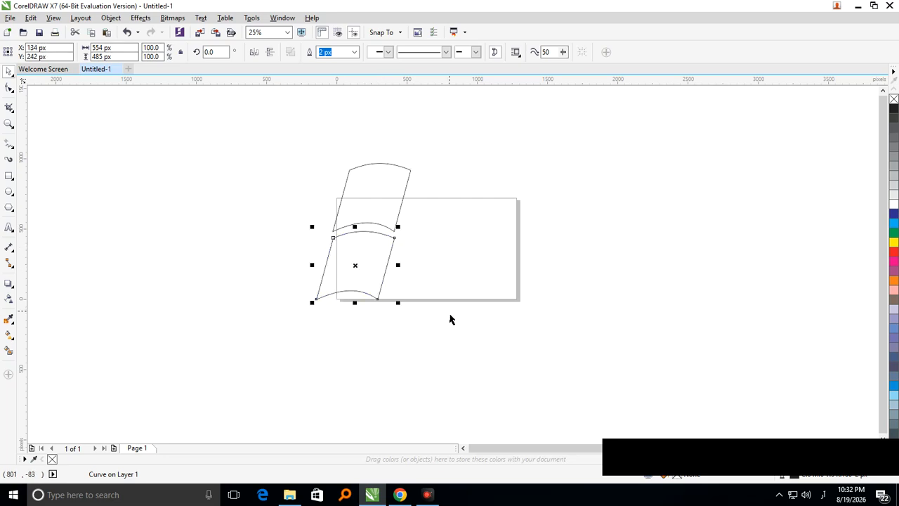
click(294, 181)
drag(276, 137, 445, 344)
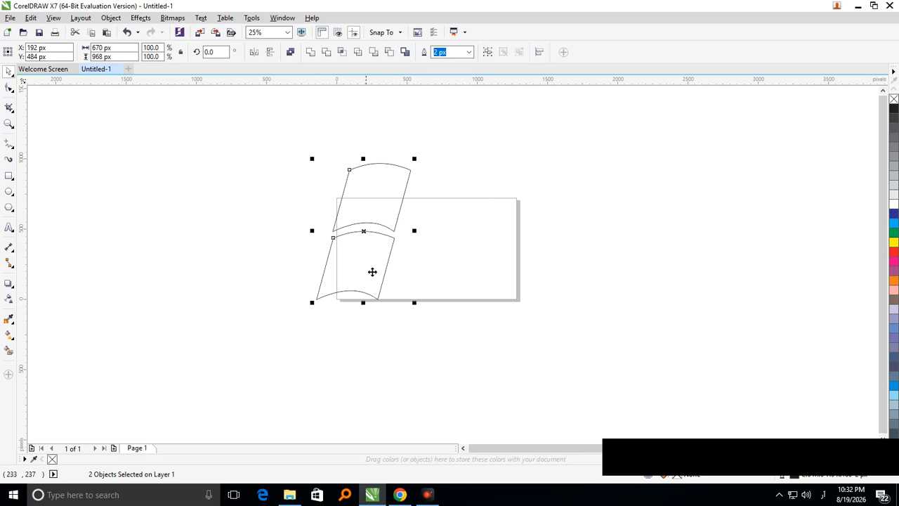
click(362, 287)
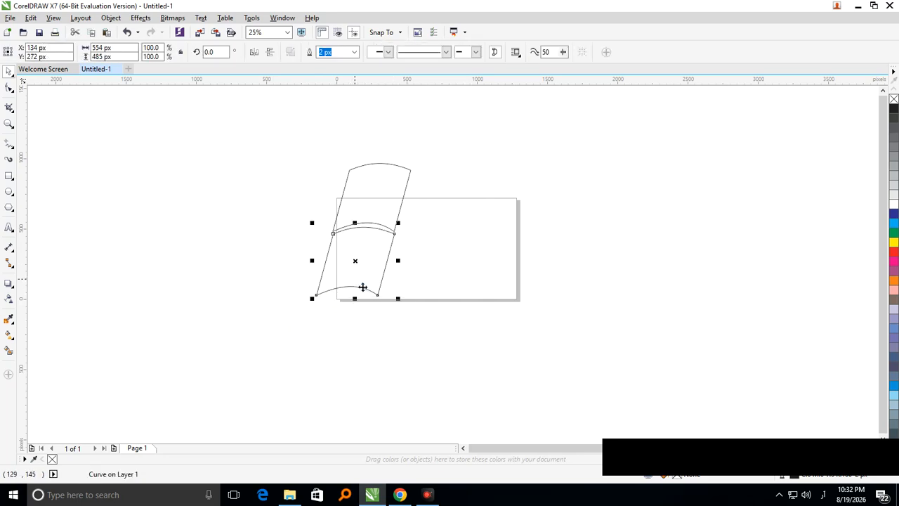
key(Down)
key(Down)
key(Down)
- Duplicate both panes to the right of the originals and mirror the copies horizontally and vertically
click(287, 219)
drag(215, 128, 453, 304)
drag(364, 283, 430, 309)
click(255, 52)
click(271, 53)
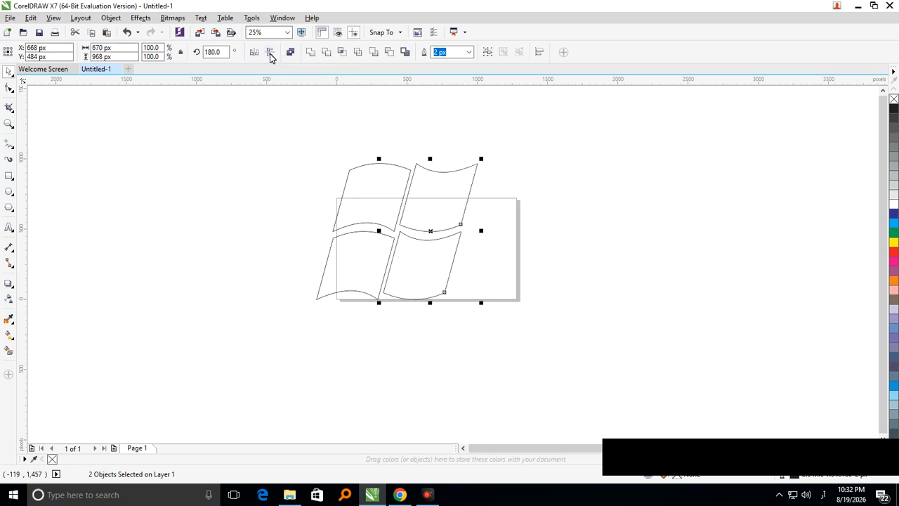
- Nudge the mirrored panes down to line up with the left column, and move all four panes slightly down and left
key(Down)
key(Down)
key(Down)
key(Down)
drag(588, 373, 261, 131)
drag(423, 293, 407, 338)
click(539, 342)
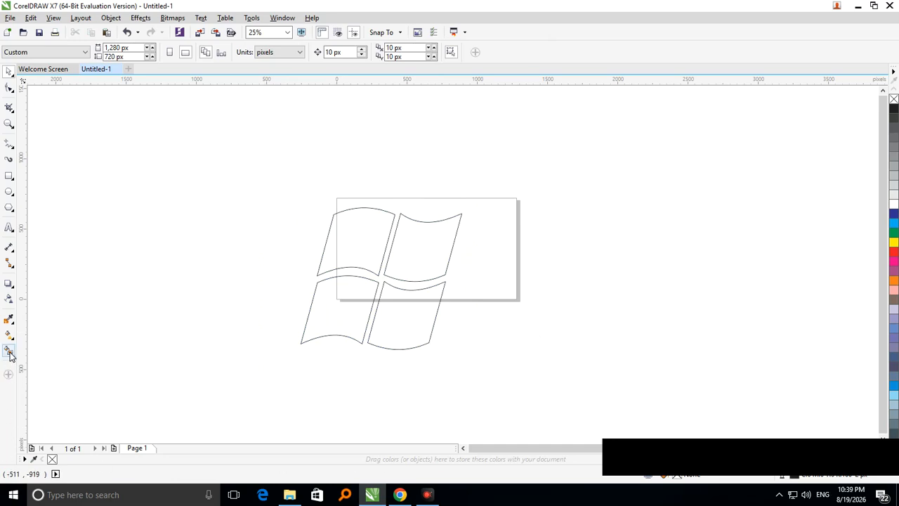
- Create smart-filled shapes from the two upper panes, coloring the left one red and the right one green
click(9, 351)
click(373, 255)
click(894, 254)
click(441, 265)
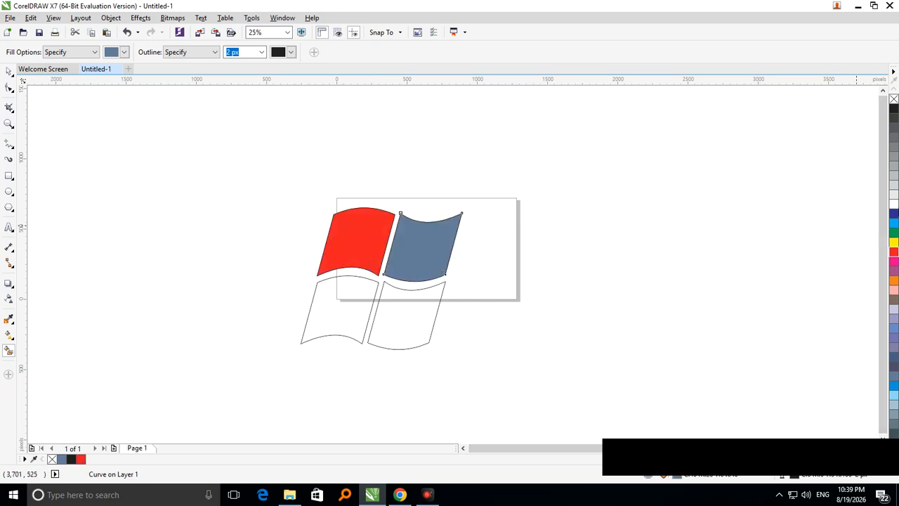
click(895, 234)
- Create smart-filled shapes from the two lower panes, coloring the left one light blue and the right one yellow
click(338, 313)
click(894, 223)
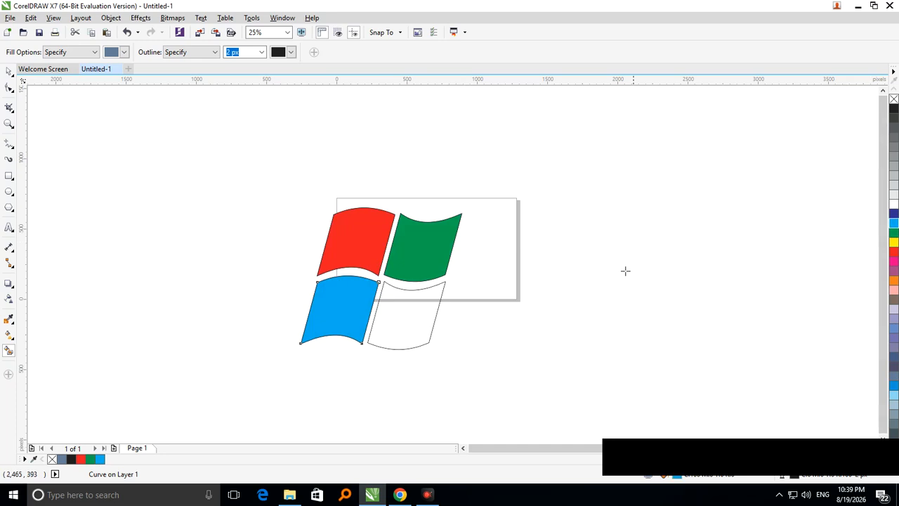
click(408, 330)
click(894, 243)
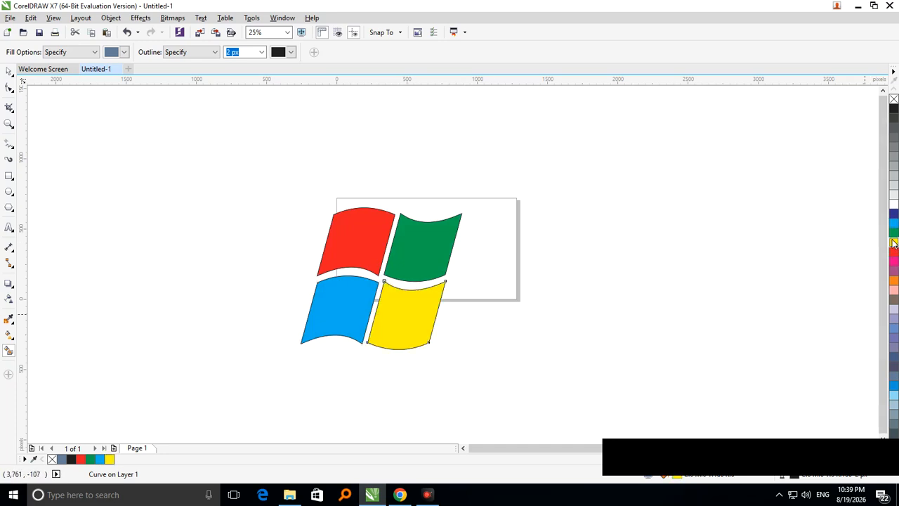
- Group the four colored panes and move the group off the page to the empty area at its upper left
click(8, 71)
drag(260, 190, 506, 372)
key(ctrl+g)
drag(410, 341, 286, 292)
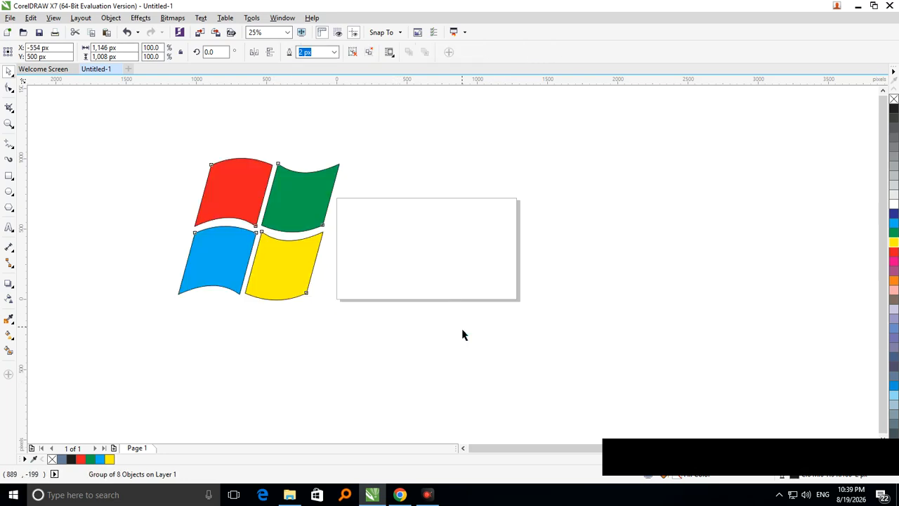
click(461, 332)
scroll(454, 338, down, 1)
drag(385, 288, 165, 195)
click(109, 126)
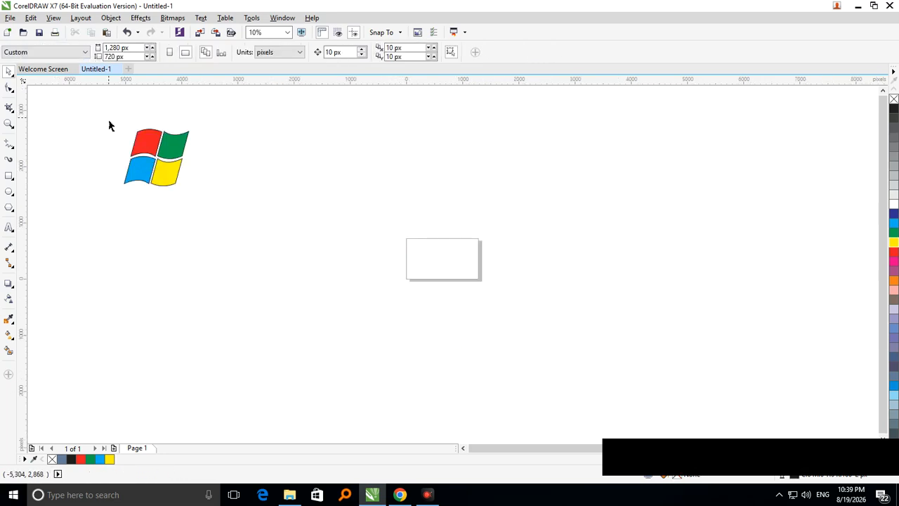
- Duplicate the logo group in place and offset the copy 10 px left and 10 px up from the original
drag(117, 125, 209, 200)
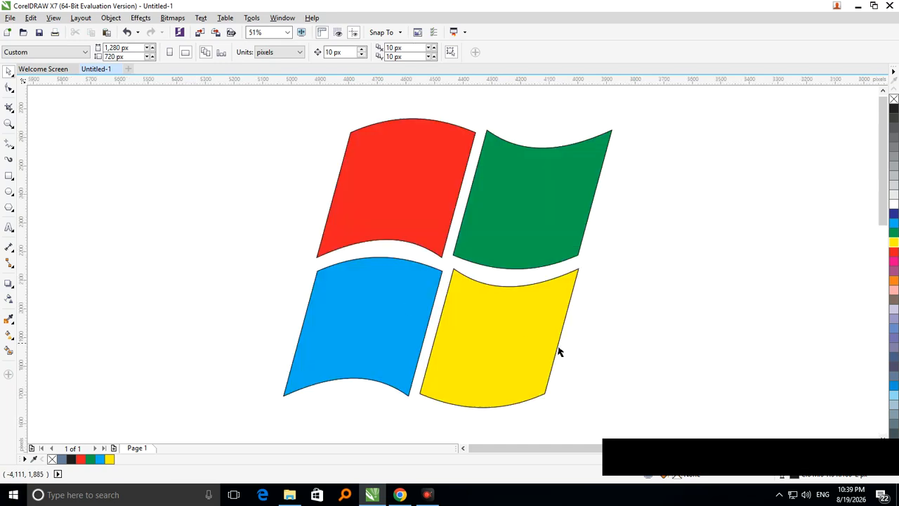
click(517, 355)
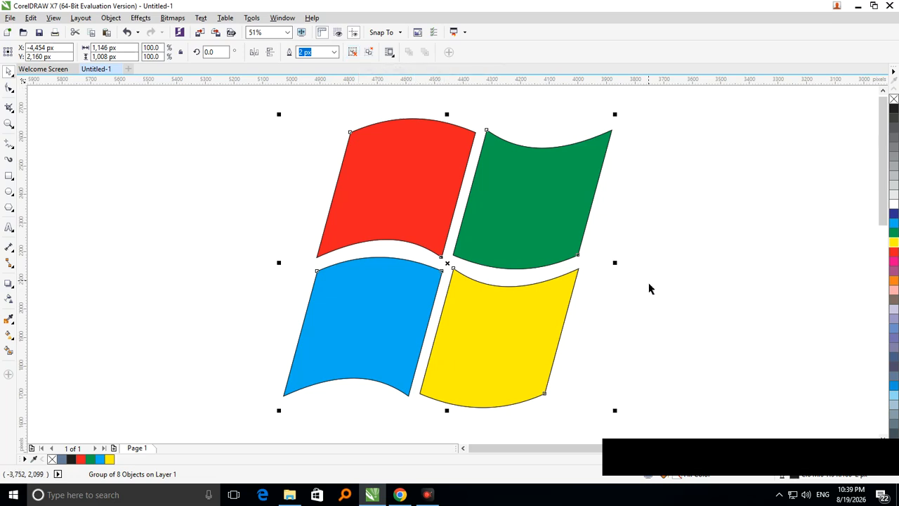
key(Up)
key(Up)
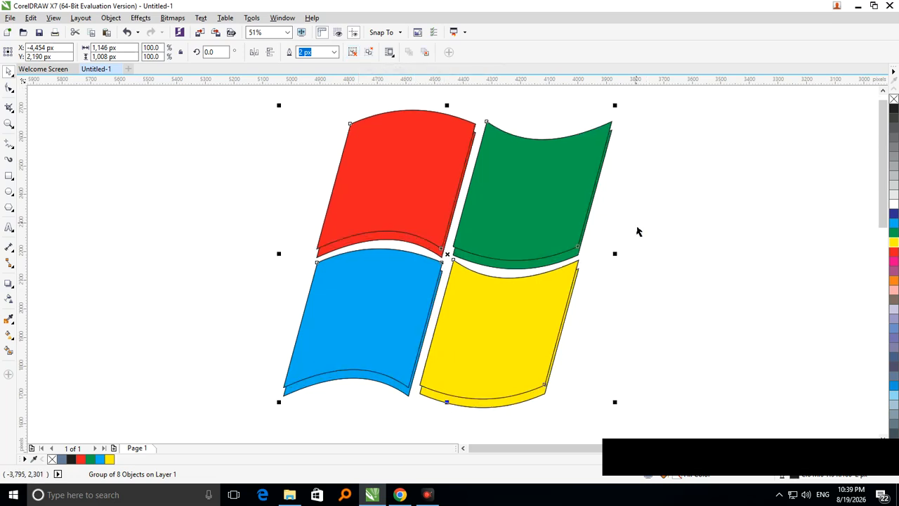
key(Right)
key(Right)
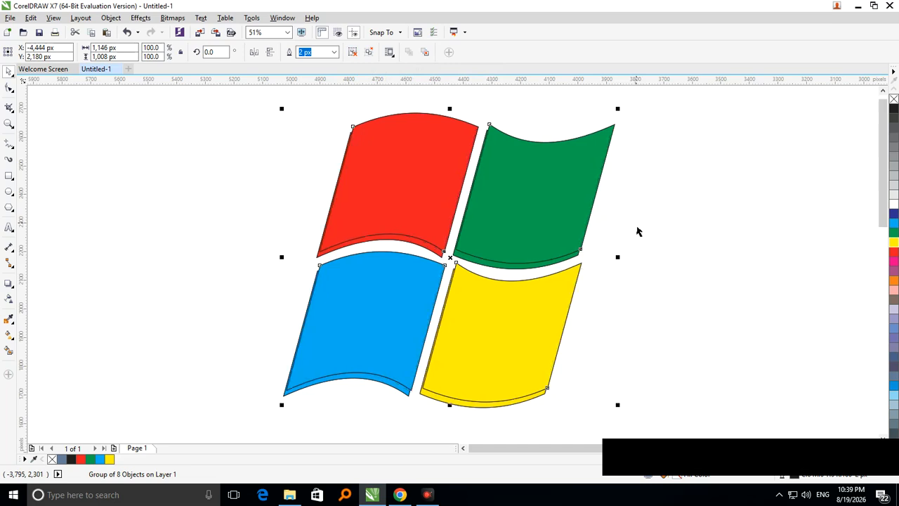
key(Left)
key(Left)
key(Left)
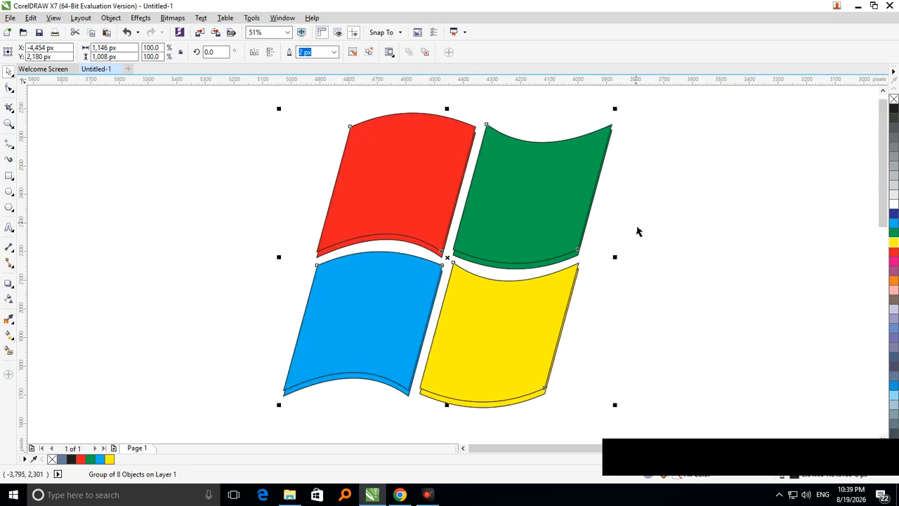
key(Down)
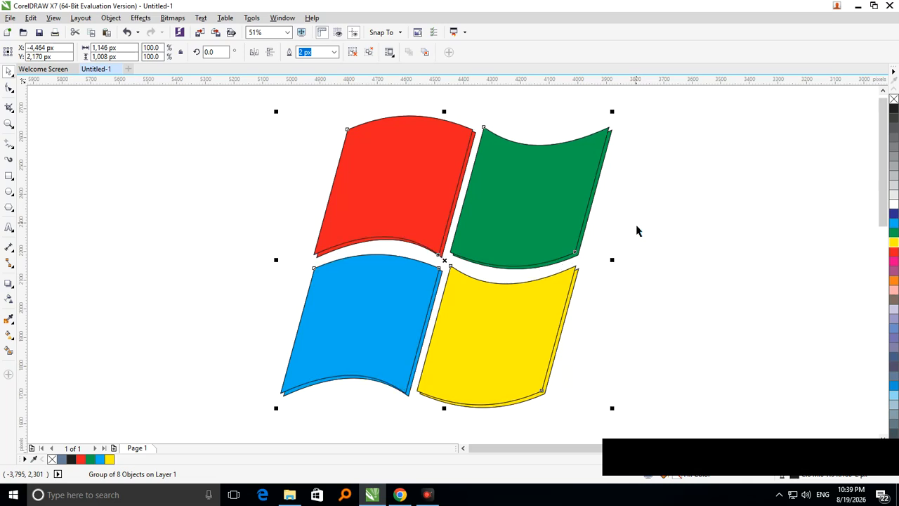
click(652, 288)
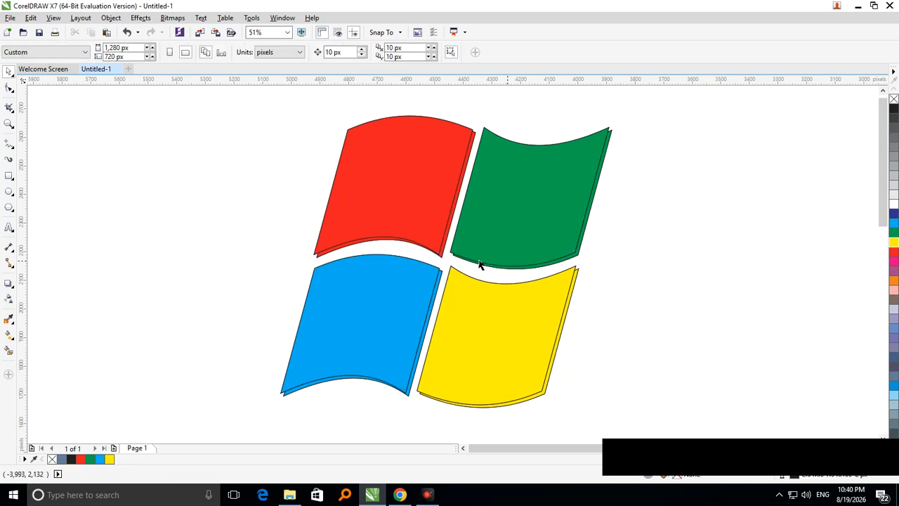
- Try to apply an interactive diagonal gradient fill to the front logo group, and undo it
click(10, 337)
click(44, 333)
click(354, 140)
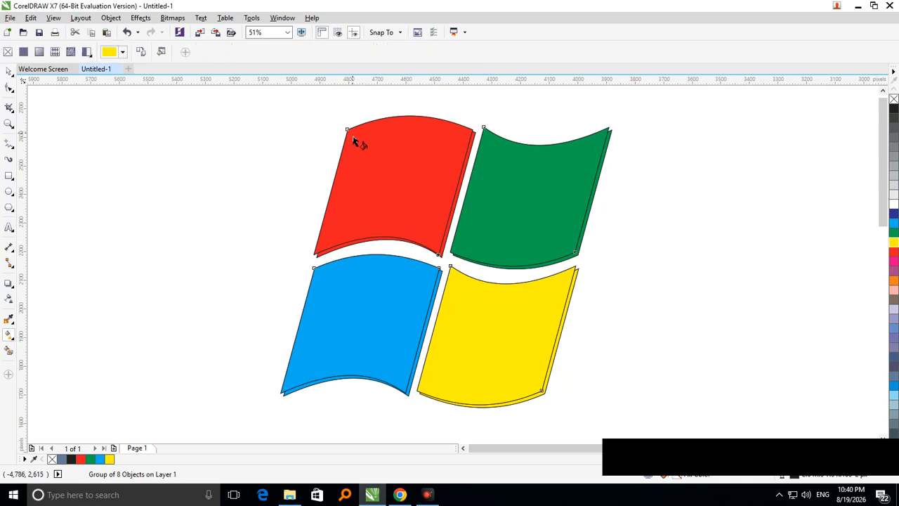
drag(347, 134, 470, 303)
key(ctrl+z)
- Select both overlapping logo groups and ungroup them into separate panes
click(9, 70)
click(373, 267)
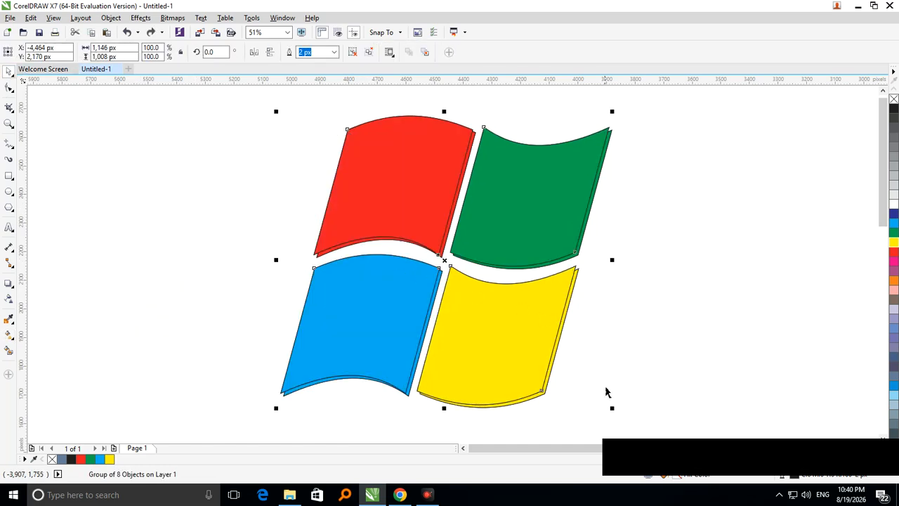
drag(666, 429, 242, 109)
click(504, 53)
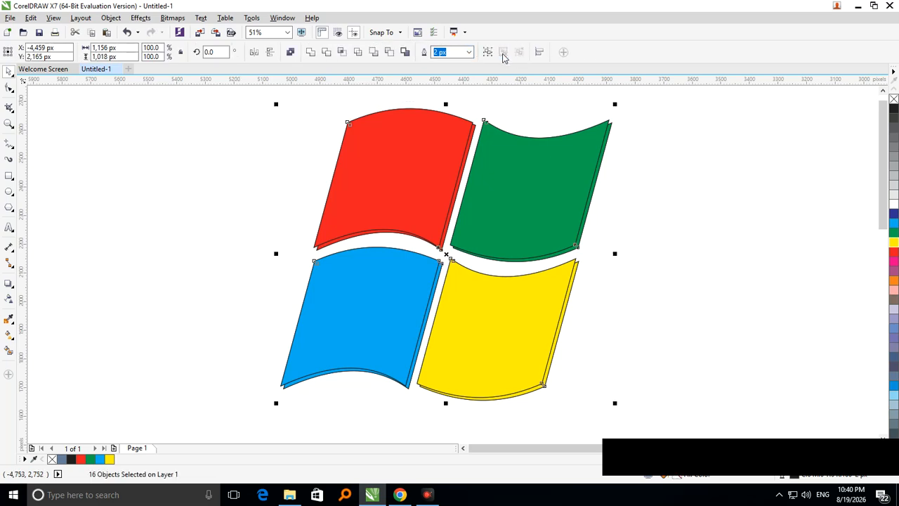
click(680, 289)
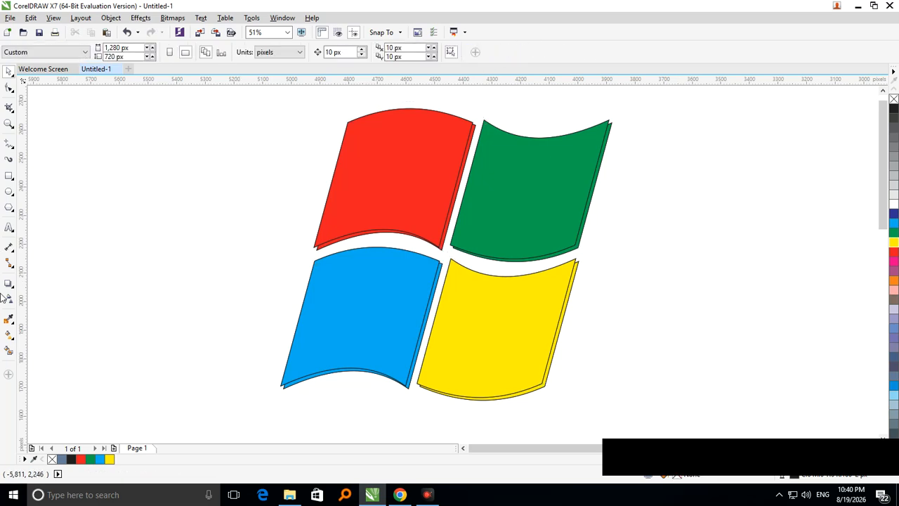
- Apply a red-to-white linear gradient to the front red pane, running from its upper-left corner past its lower-right corner
click(11, 336)
click(15, 340)
click(43, 333)
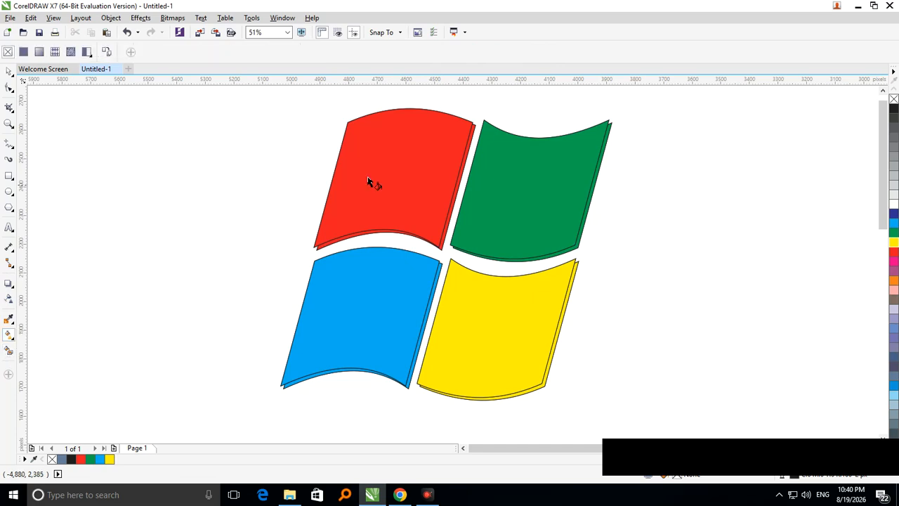
click(355, 135)
drag(350, 129, 486, 313)
- Apply a green-to-white gradient to the front green pane from its upper-right corner toward the lower left, moving the gradient's start inward
click(540, 213)
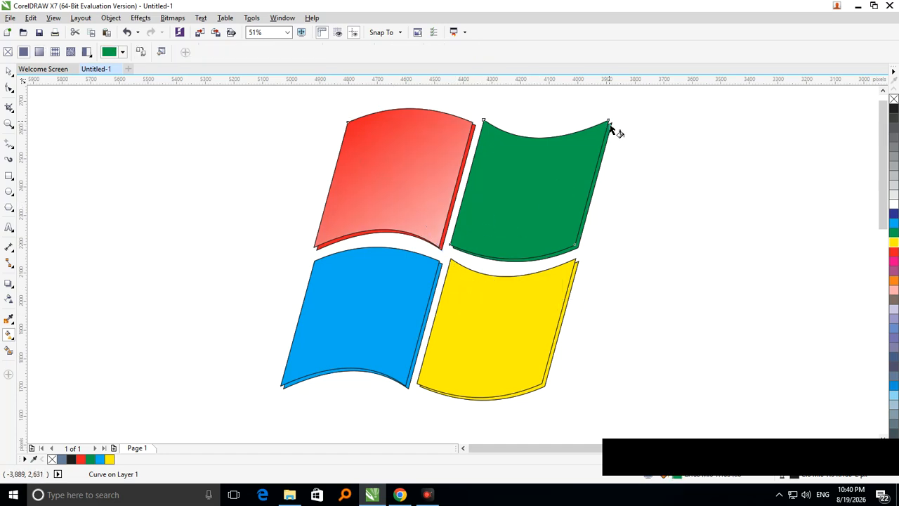
drag(610, 125, 415, 298)
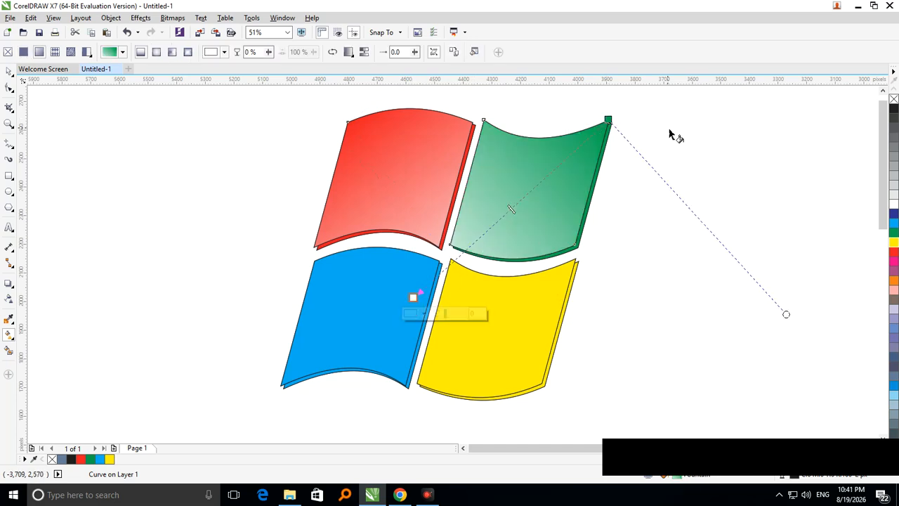
drag(609, 121, 572, 156)
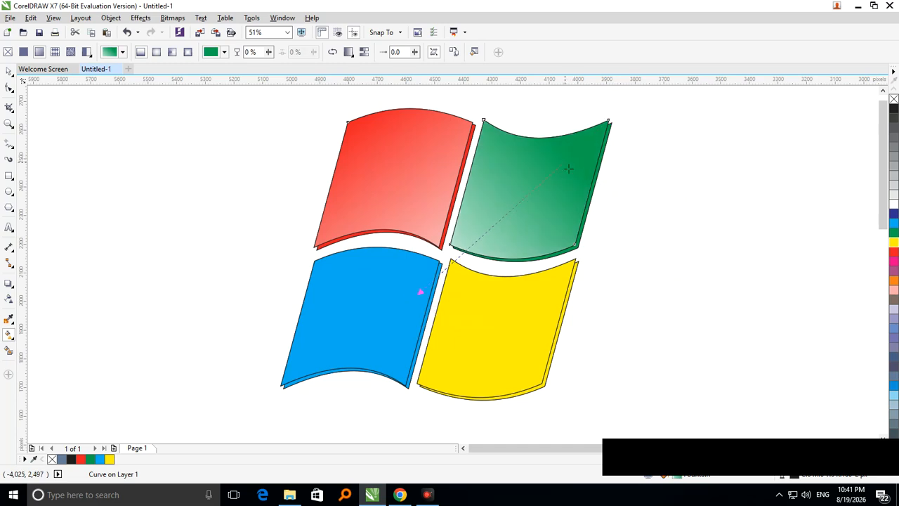
- Fade the front blue pane to white toward its lower right and the yellow pane toward its lower left, moving the yellow start inward
click(358, 327)
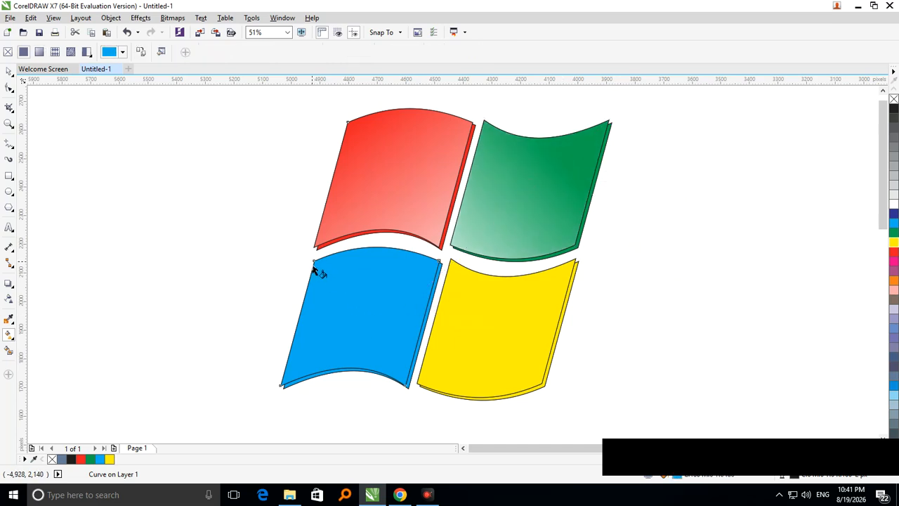
drag(314, 263, 442, 426)
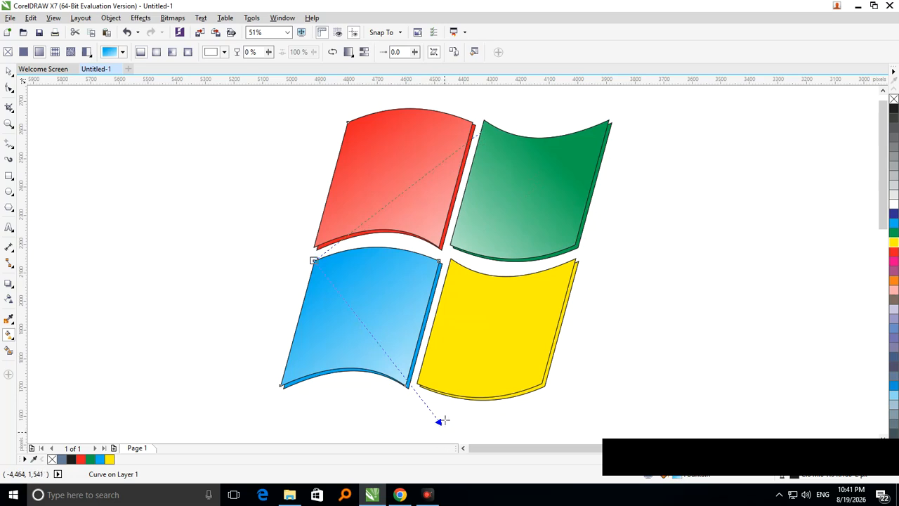
click(464, 374)
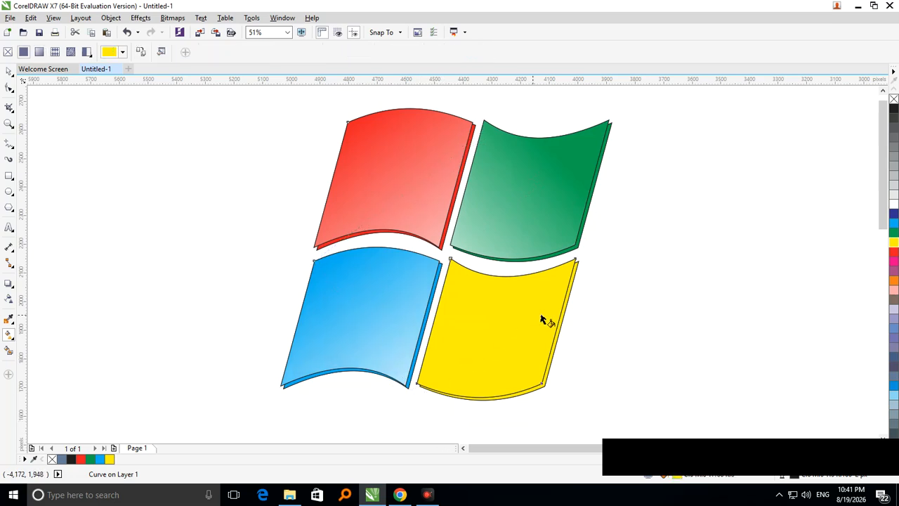
drag(576, 262, 357, 426)
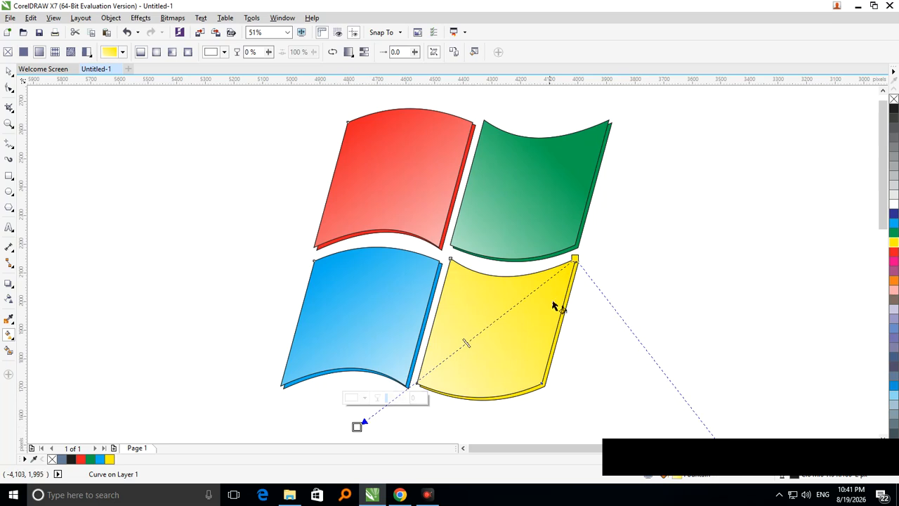
drag(576, 260, 549, 289)
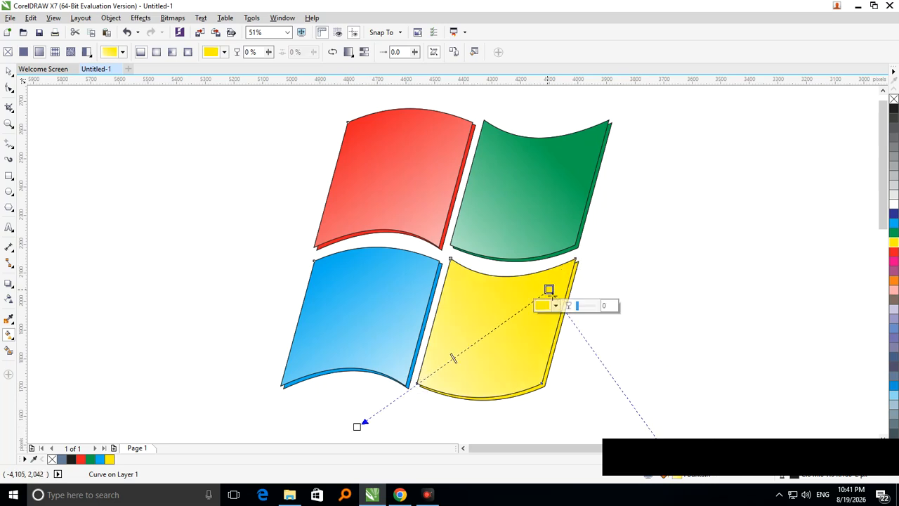
- Select all the front and back panes of the logo and remove their outlines
drag(114, 167, 121, 169)
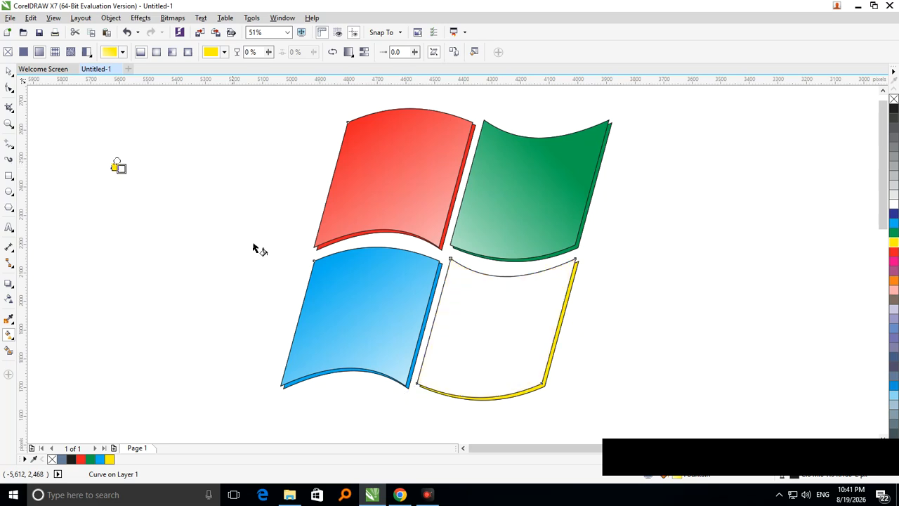
key(ctrl+z)
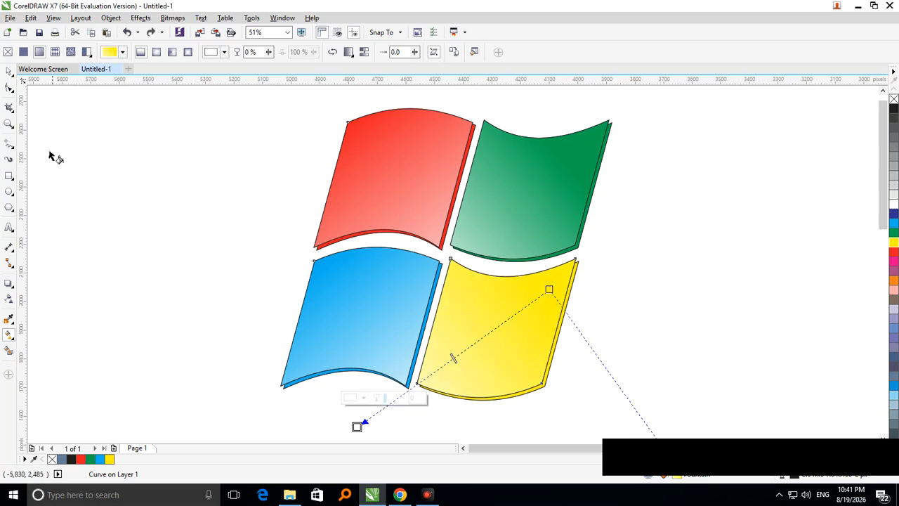
click(9, 71)
click(107, 213)
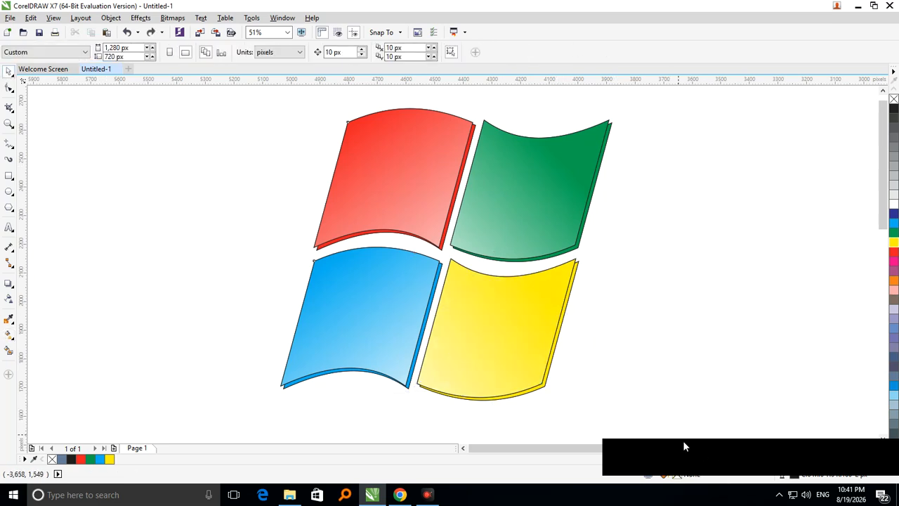
drag(673, 423, 259, 92)
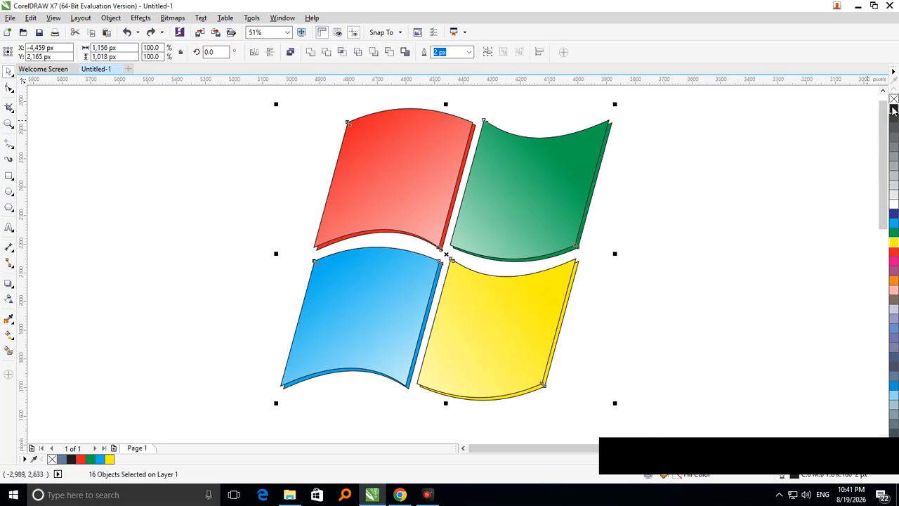
right_click(894, 101)
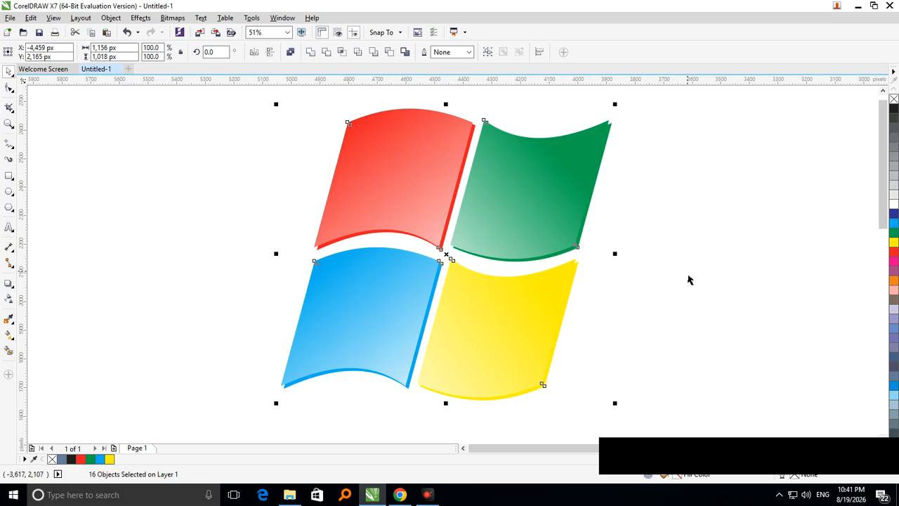
click(689, 287)
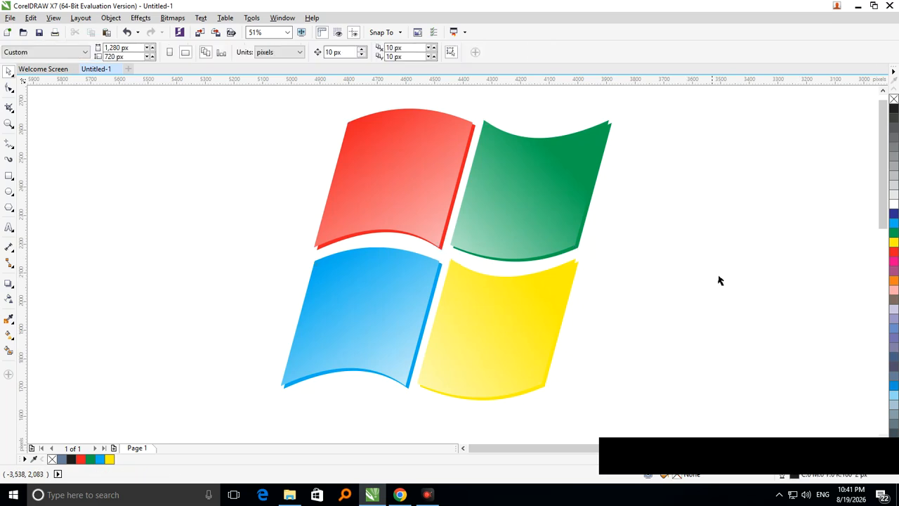
- Strengthen the yellow in the front yellow pane's gradient by moving its white end farther outward and its yellow start toward the pane's center
click(531, 353)
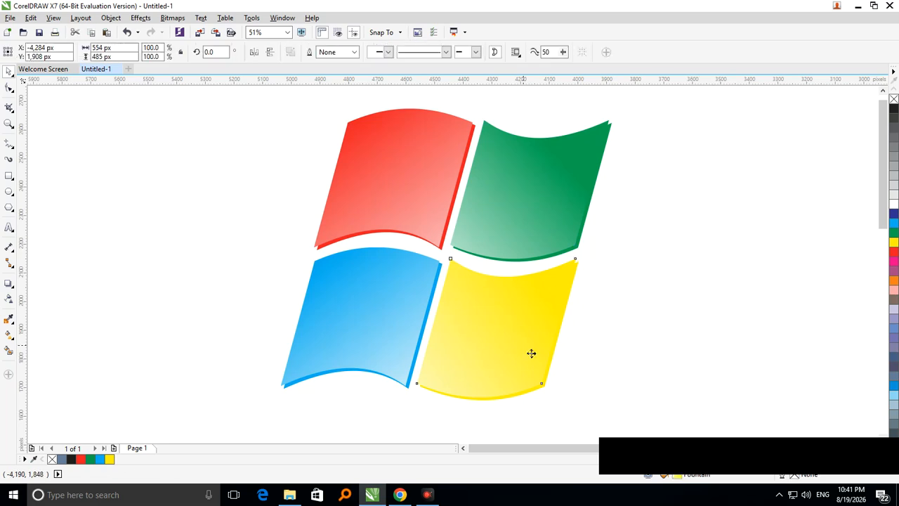
click(14, 342)
click(48, 331)
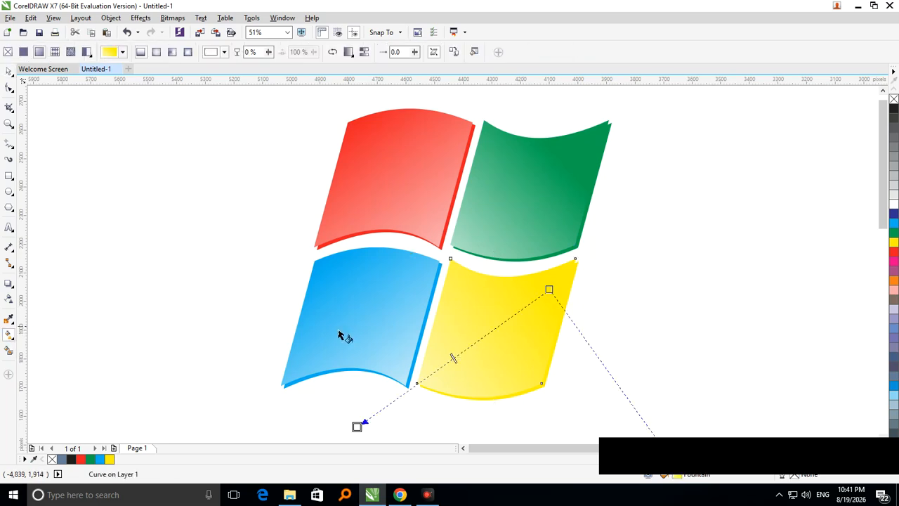
drag(359, 426, 336, 425)
drag(551, 297, 484, 335)
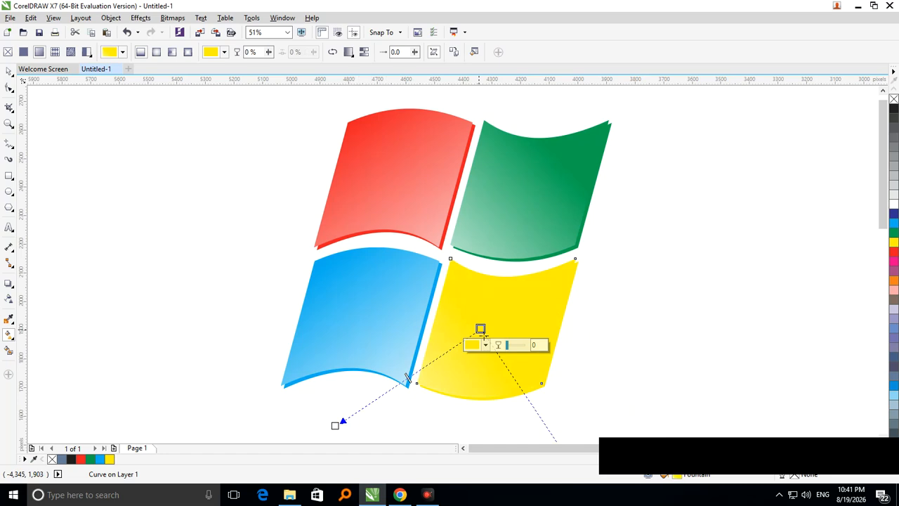
- Strengthen the blue in the front blue pane's gradient by moving its white end farther outward and its blue start inward, and deselect the pane
click(377, 323)
drag(410, 398, 438, 424)
drag(314, 260, 347, 300)
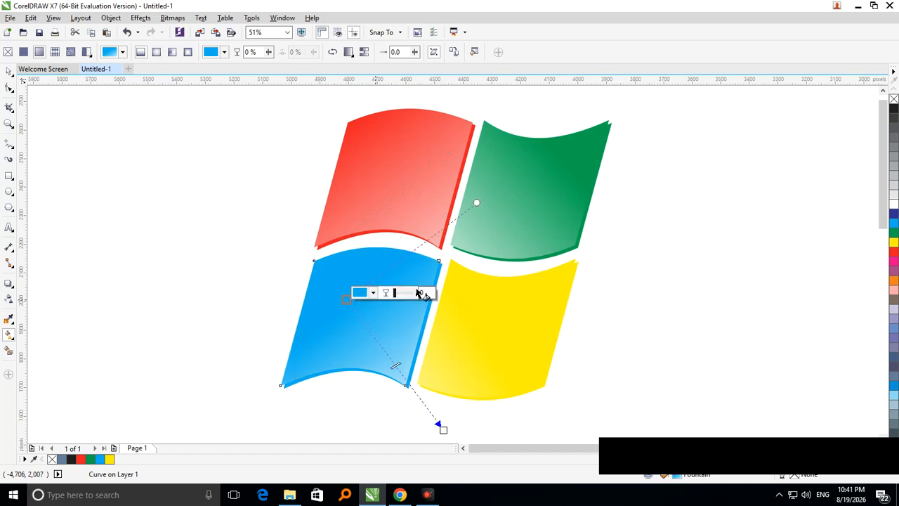
click(698, 268)
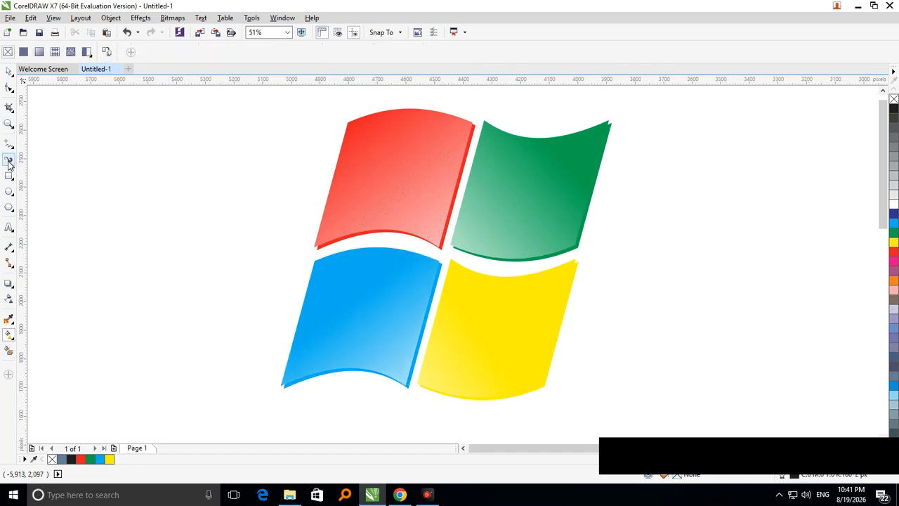
click(8, 71)
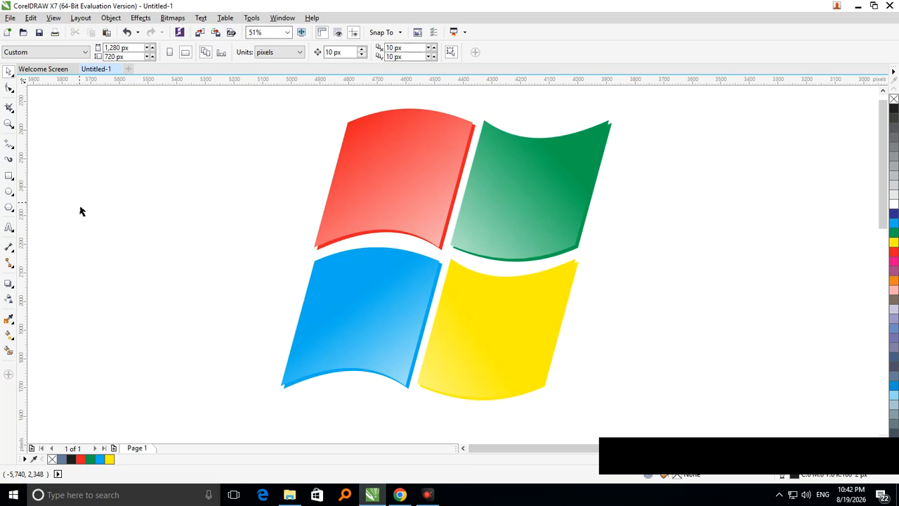